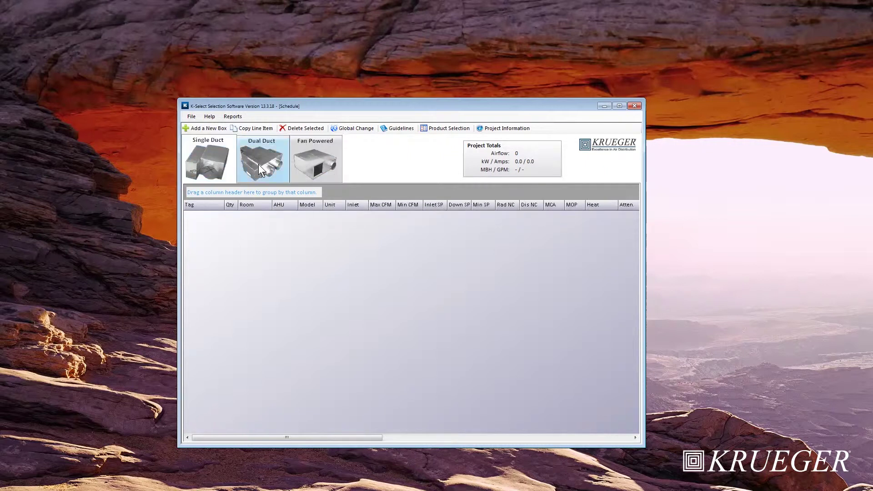
Add a new dual duct box to the schedule and look through its available models.
left_click(203, 130)
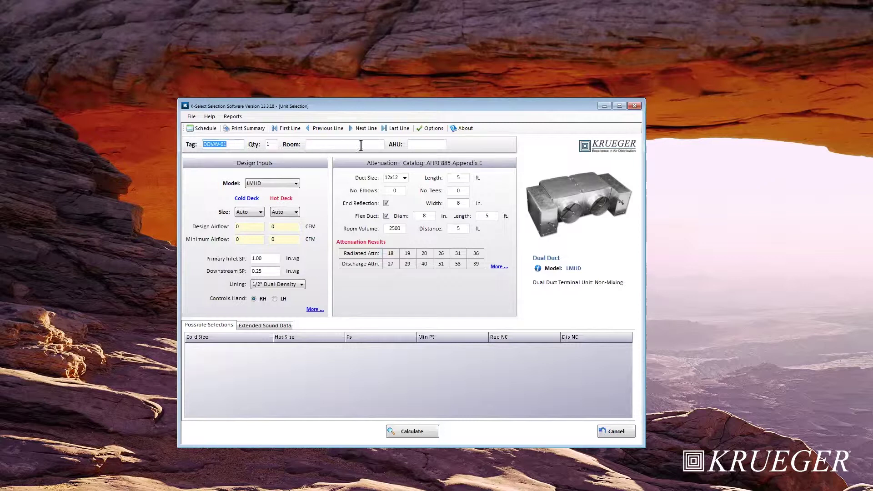
left_click(262, 185)
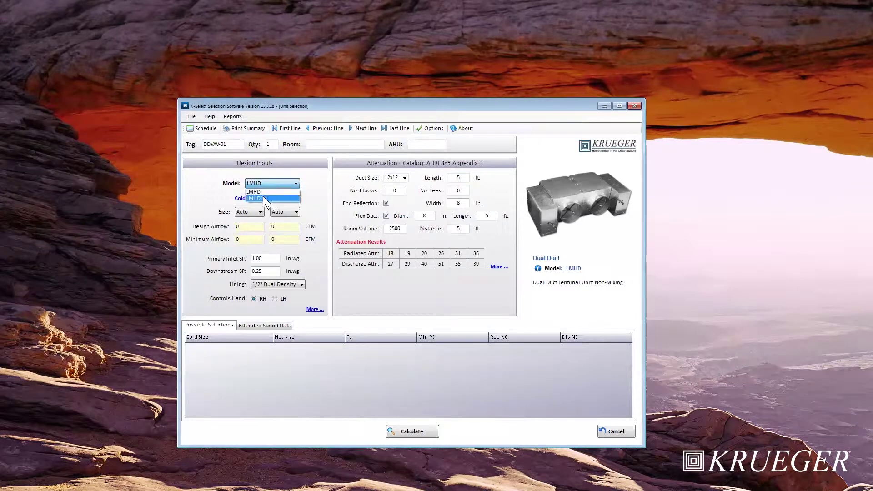
left_click(287, 185)
left_click(287, 184)
left_click(287, 185)
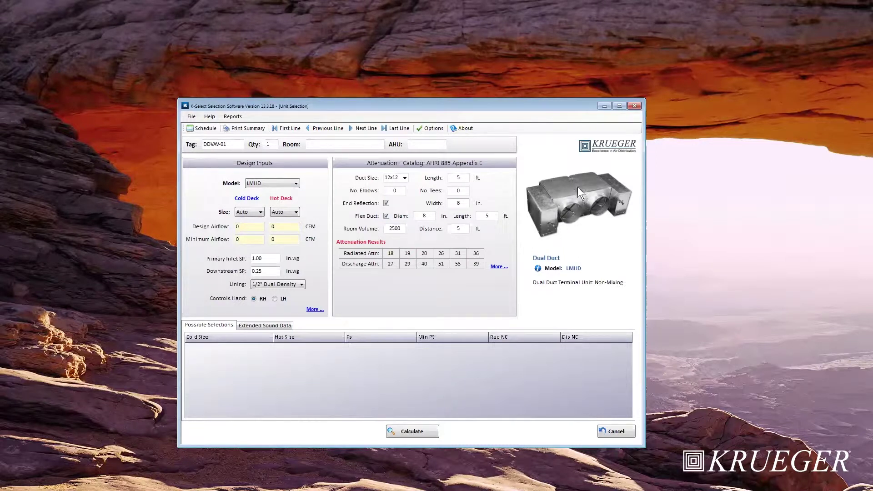
Switch the box model to LMHDT to preview that unit, and return it to LMHD.
left_click(272, 183)
left_click(262, 198)
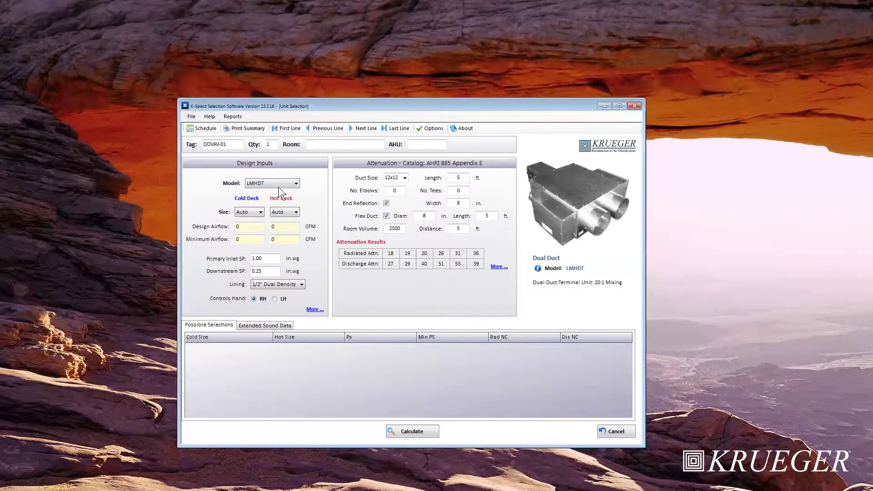
left_click(259, 184)
left_click(268, 192)
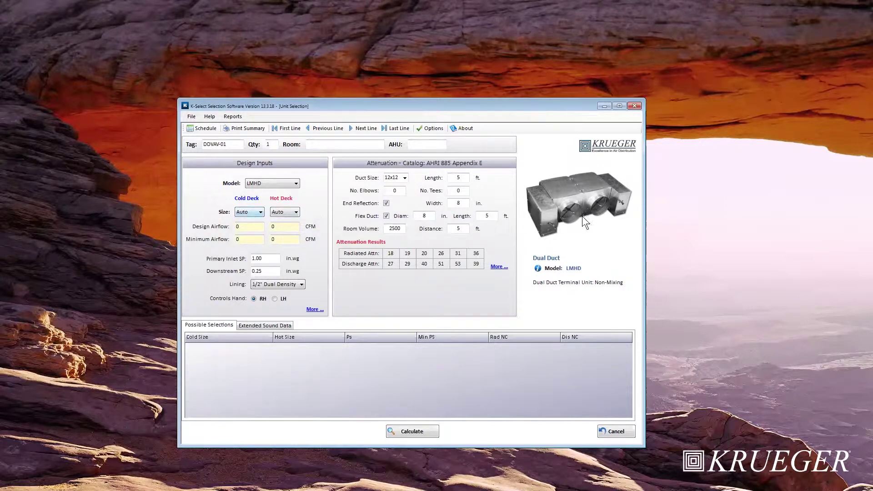
Set the cold deck size to 06 and the hot deck size to 05.
left_click(248, 214)
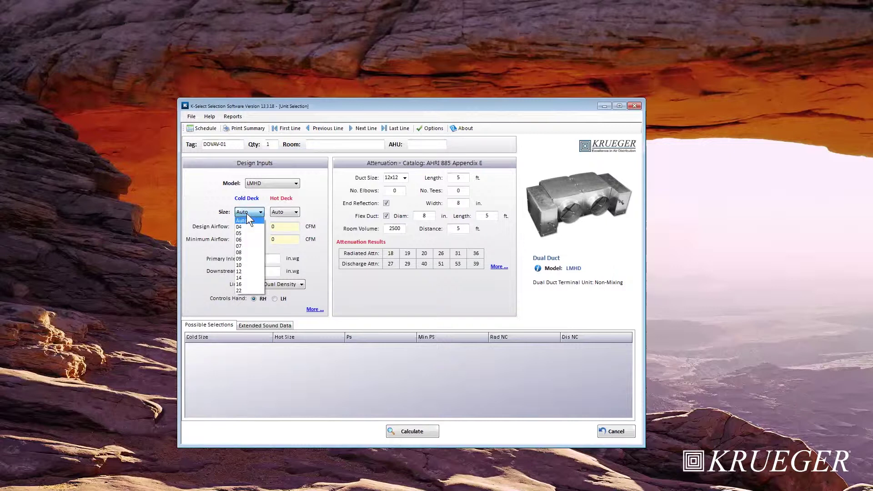
left_click(242, 240)
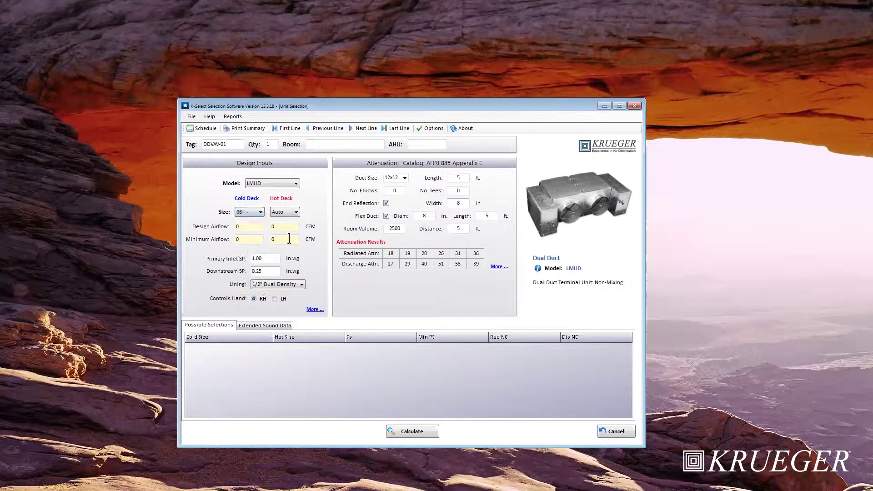
left_click(283, 212)
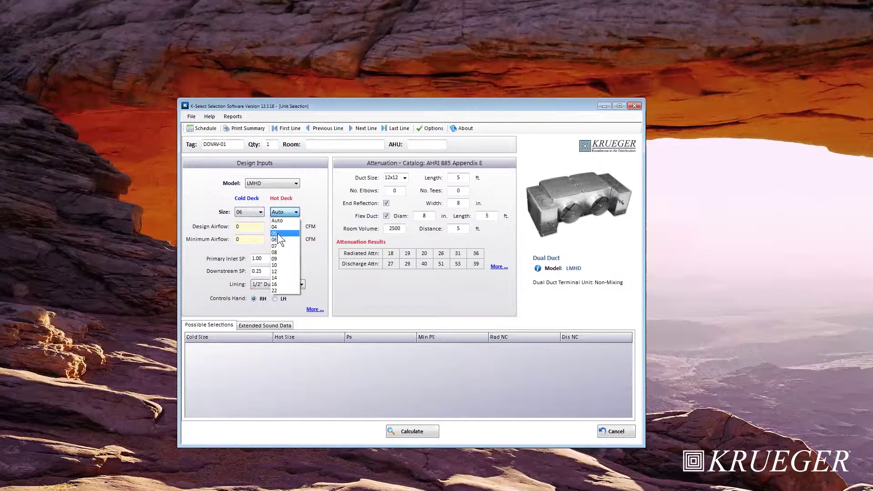
left_click(278, 233)
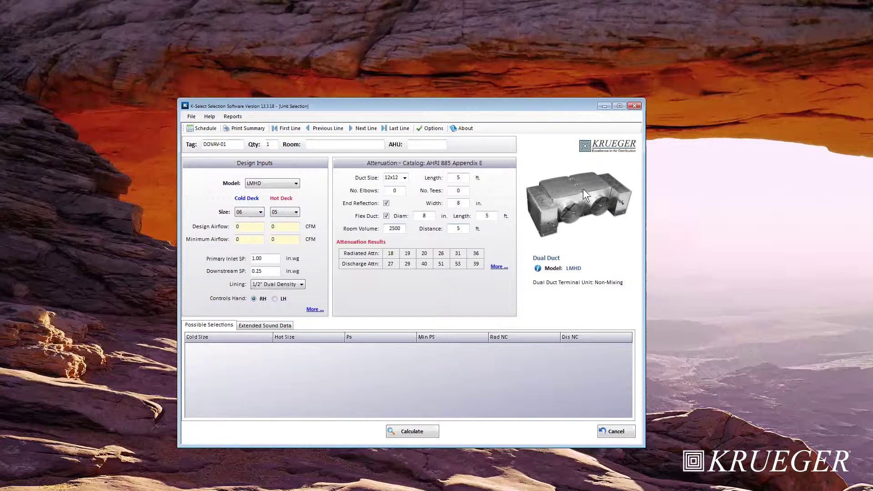
Set the design airflow to 500 CFM for the cold deck and 300 CFM for the hot deck.
left_click(254, 226)
key("BackSpace")
type("500")
key("Tab")
type("300")
key("Tab")
Review the primary inlet and downstream static pressure inputs and the available lining options.
left_click(276, 258)
left_click(267, 271)
left_click(280, 285)
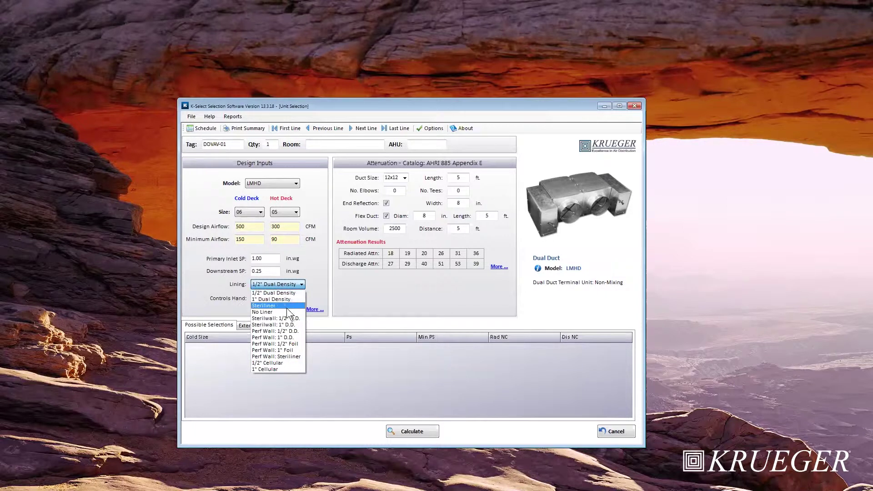
left_click(317, 291)
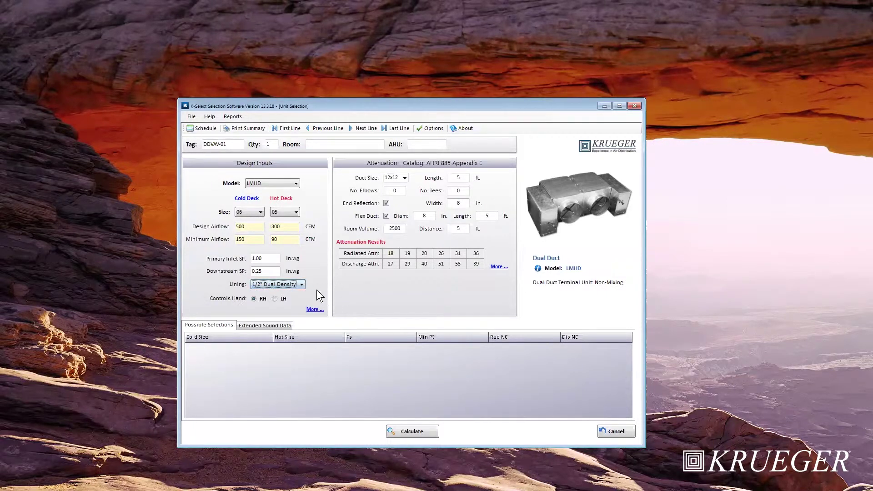
Try the left-hand controls option against the right-hand one.
left_click(254, 299)
left_click(253, 299)
left_click(275, 301)
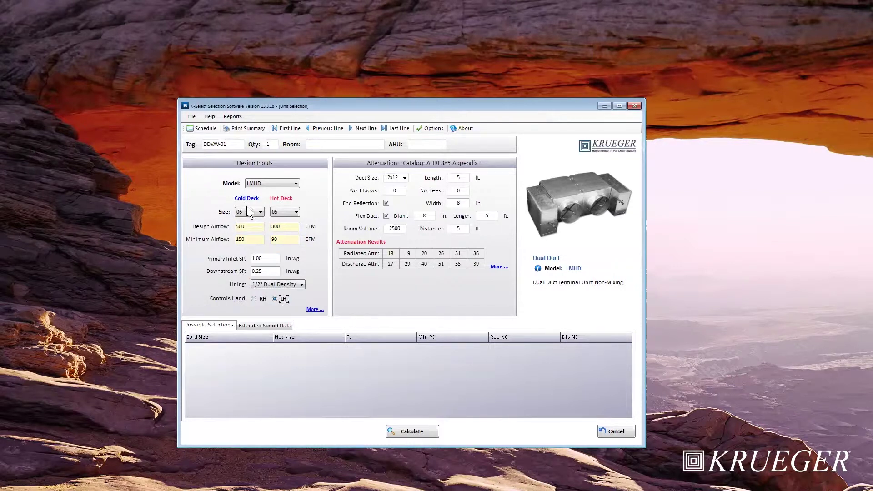
left_click(253, 298)
left_click(275, 299)
Calculate the selections for the fixed deck sizes, read the selection messages and dismiss them.
left_click(416, 430)
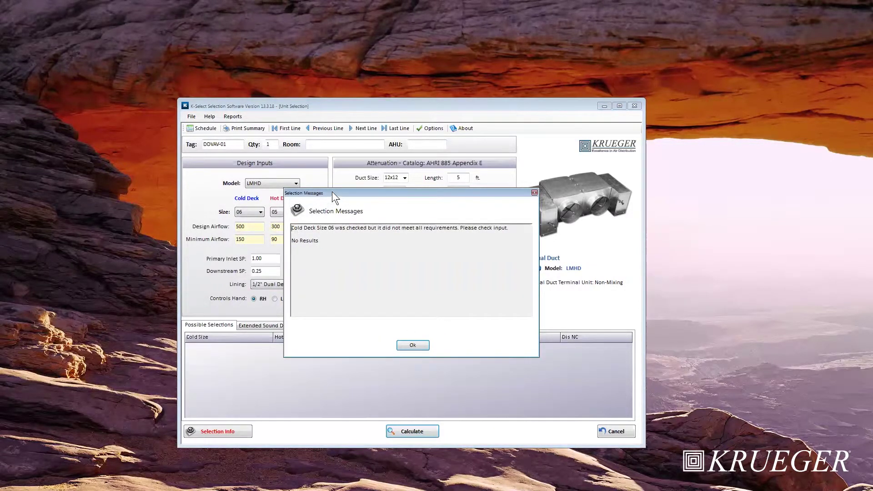
left_click_drag(333, 197, 315, 225)
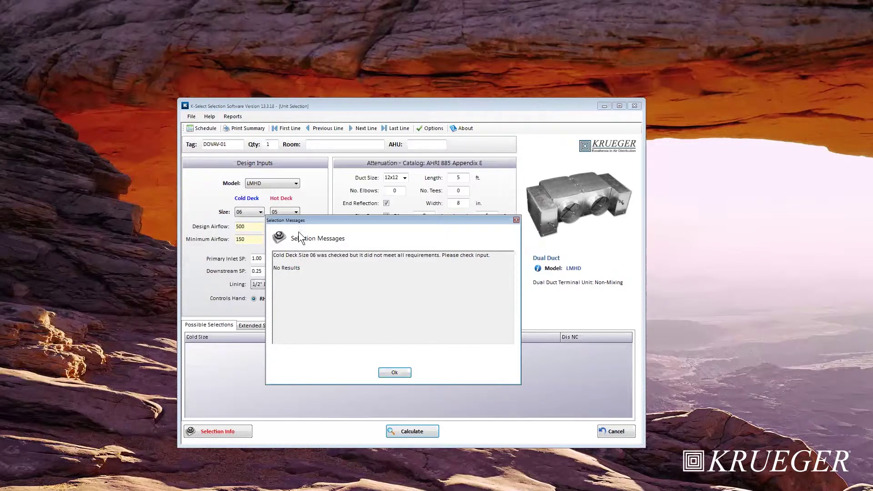
left_click_drag(311, 220, 360, 201)
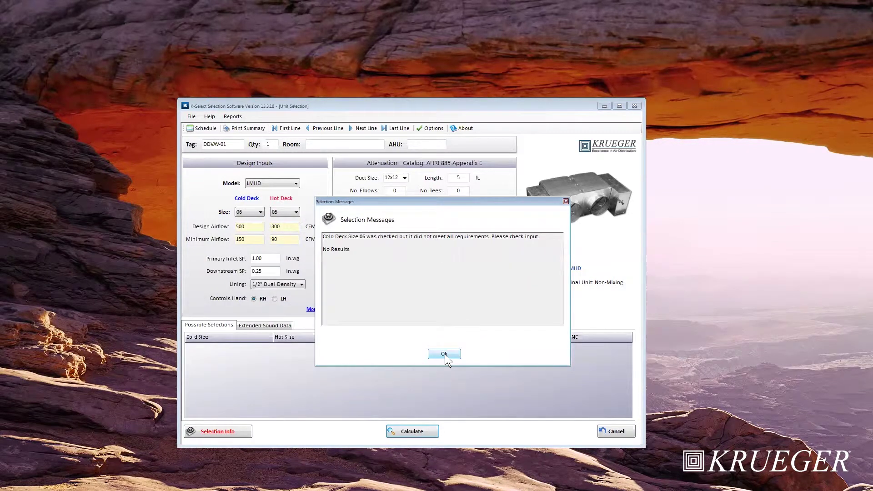
left_click(444, 354)
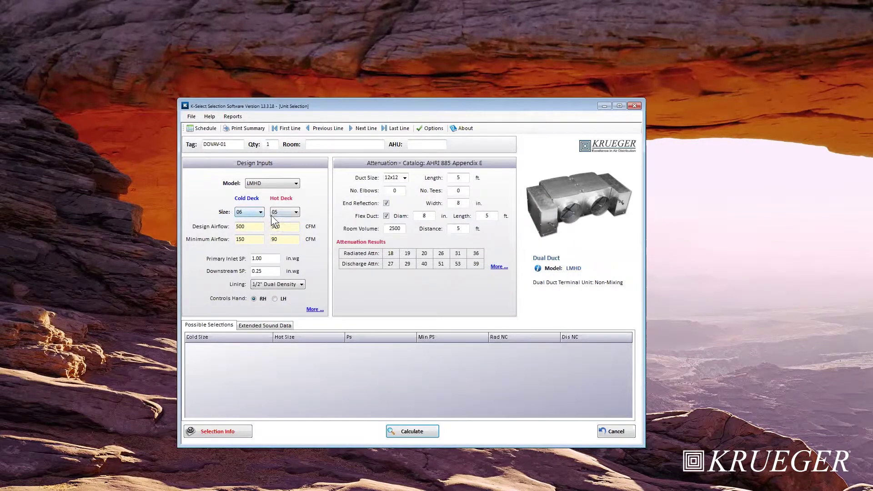
Set the design airflow to 700 CFM and the minimum airflow to 200 CFM for both the cold and hot decks.
double_click(287, 226)
type("5")
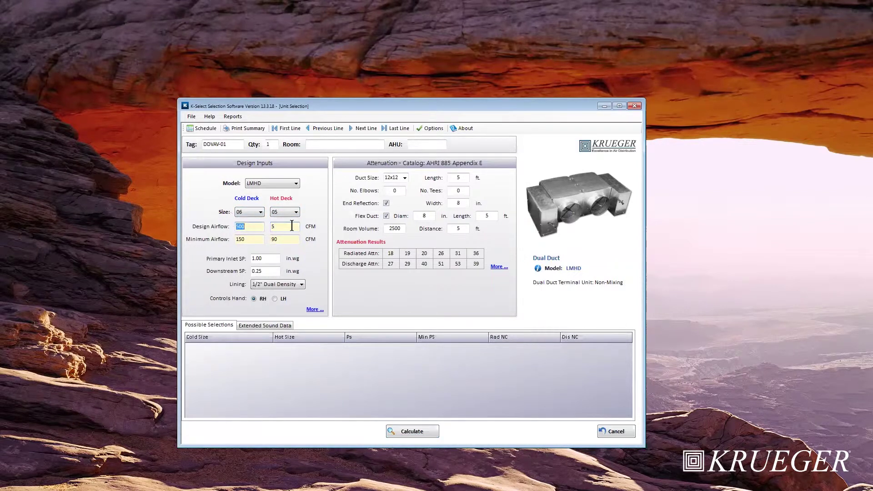
type("700")
key("Tab")
type("700")
key("Tab")
type("200")
key("Tab")
type("200")
key("shift+Tab")
Set both the cold and hot deck sizes to Auto and calculate the possible selections.
left_click(255, 216)
left_click(283, 214)
left_click(282, 221)
left_click(414, 432)
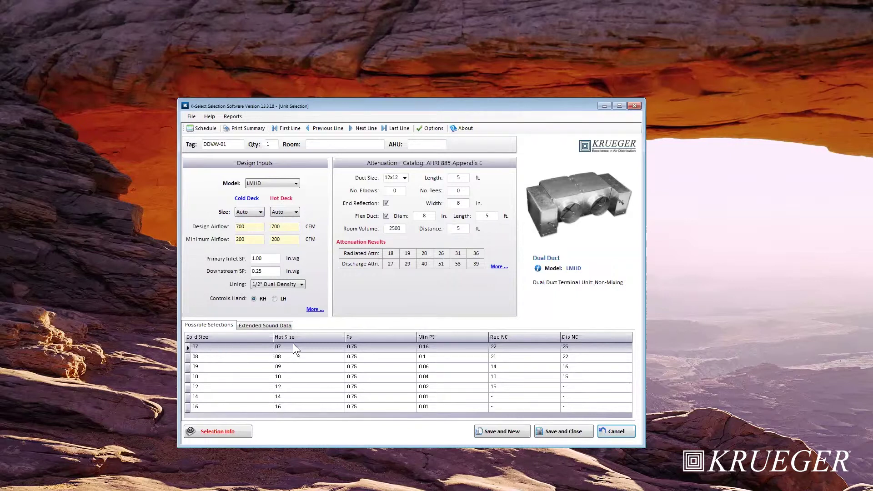
Go through the possible selections and choose the one with cold and hot deck size 08.
left_click(187, 357)
left_click(187, 367)
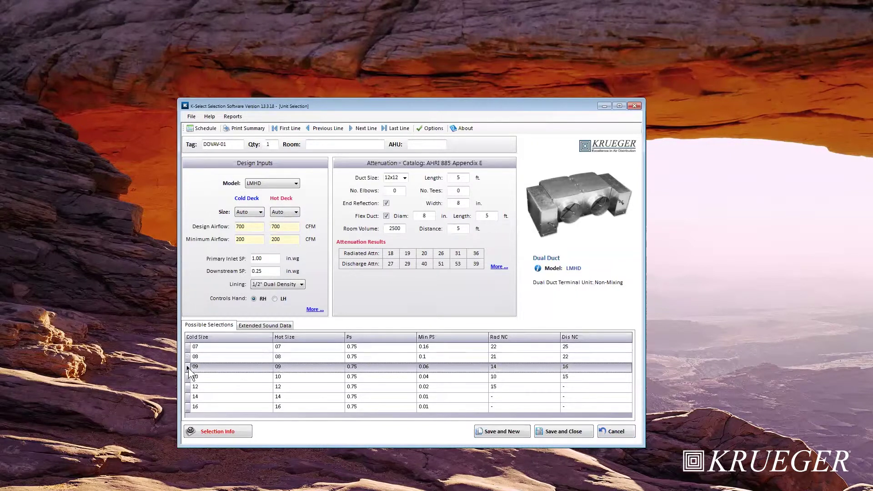
left_click(187, 377)
left_click(187, 386)
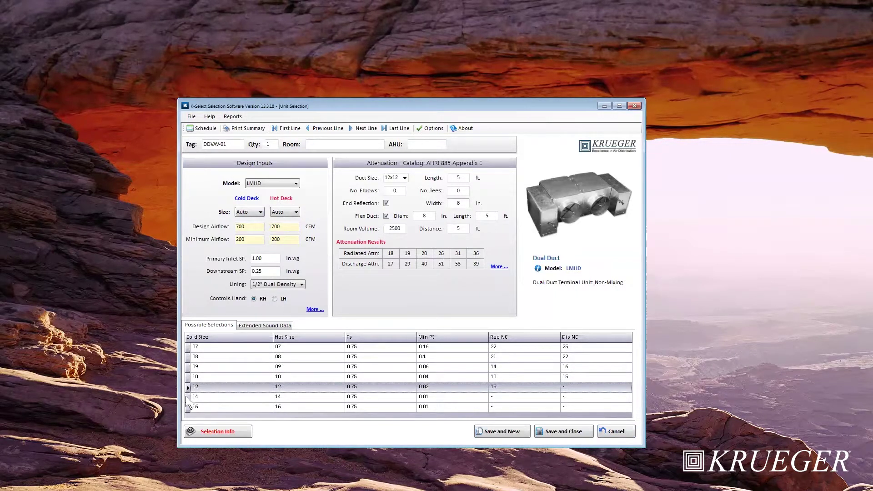
left_click(187, 397)
left_click(188, 407)
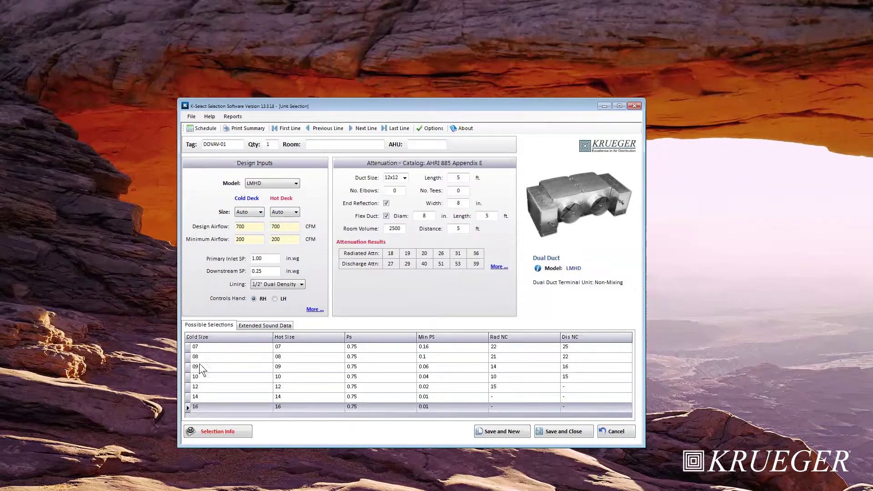
left_click(191, 357)
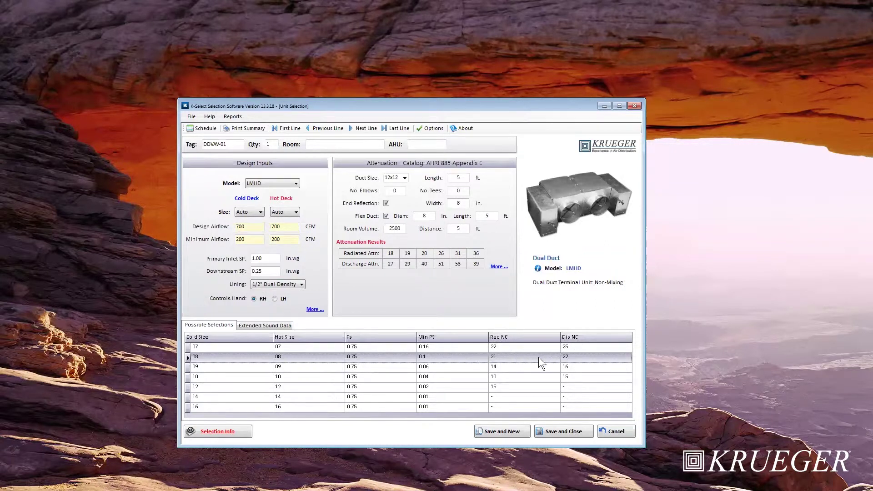
Examine the extended sound data for the calculated sizes, widening the Max CFM column, and return to the possible selections.
left_click(260, 326)
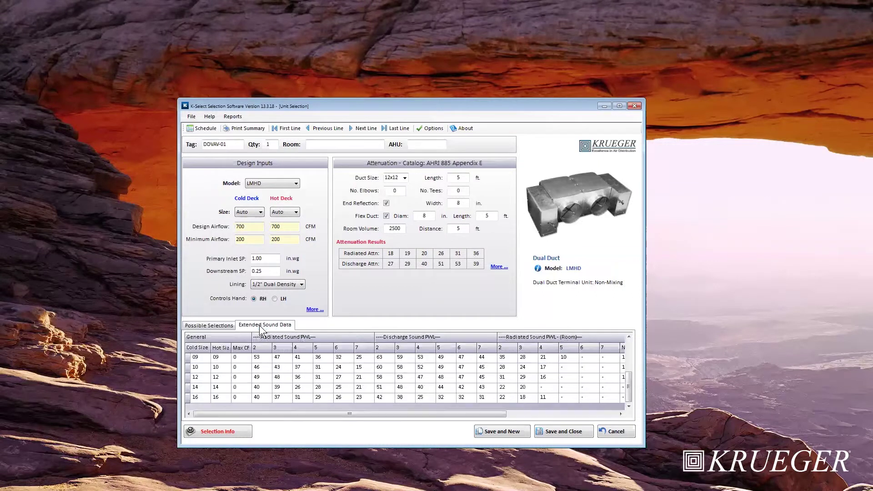
left_click_drag(627, 374, 626, 356)
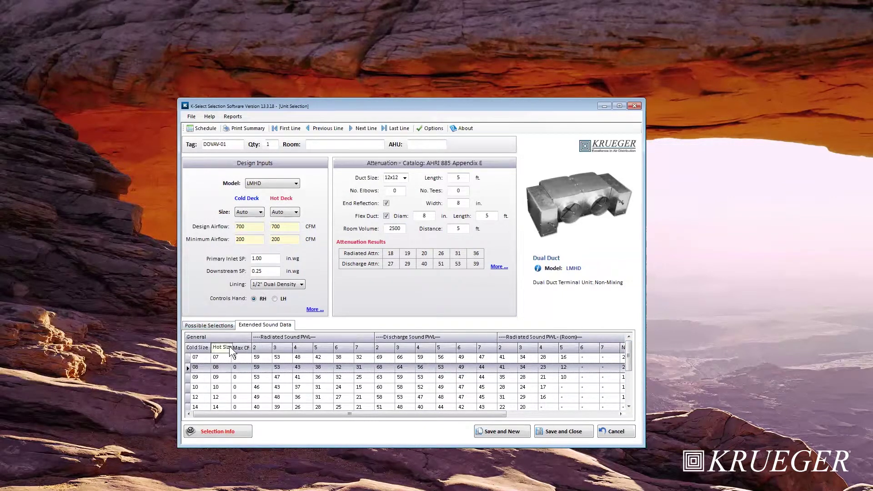
left_click_drag(231, 346, 261, 347)
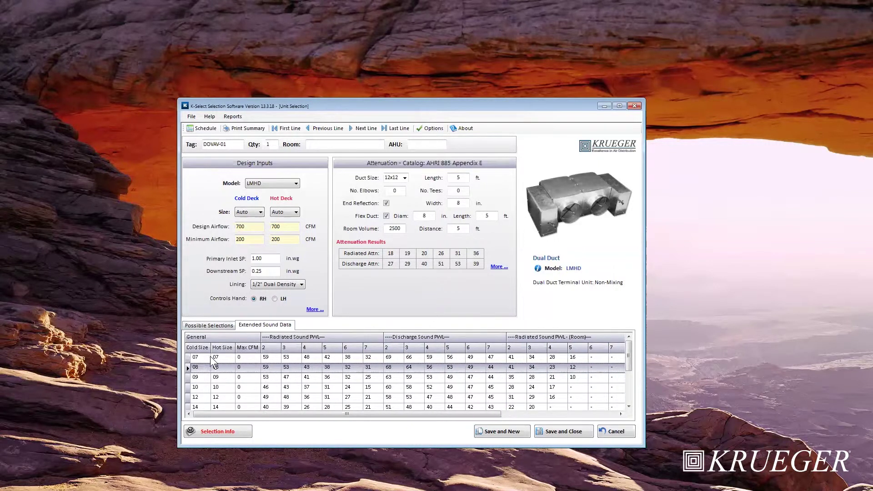
left_click_drag(375, 415, 513, 410)
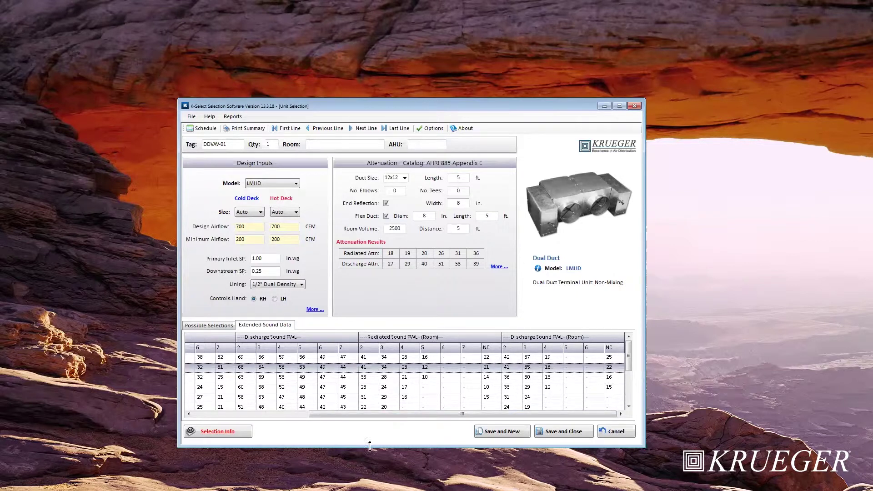
left_click_drag(310, 416, 255, 412)
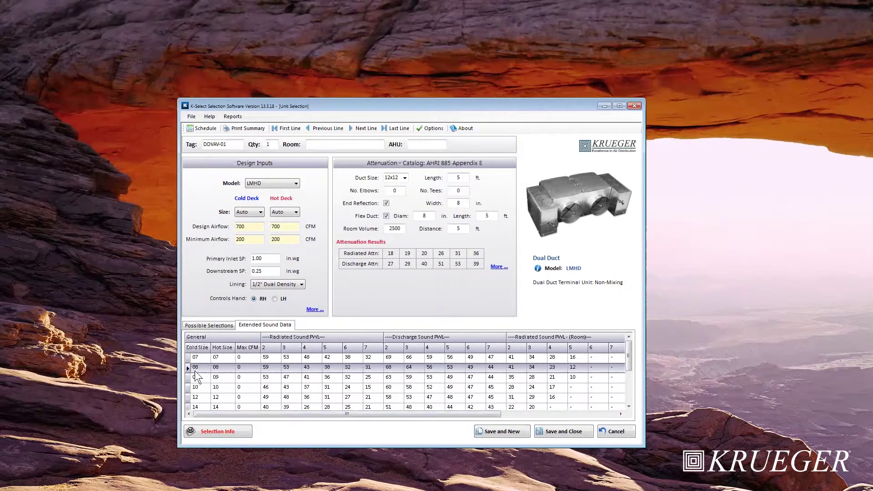
left_click(196, 324)
Read the selection messages about out-of-range sizes and best flow control ranges, and close them.
left_click(213, 431)
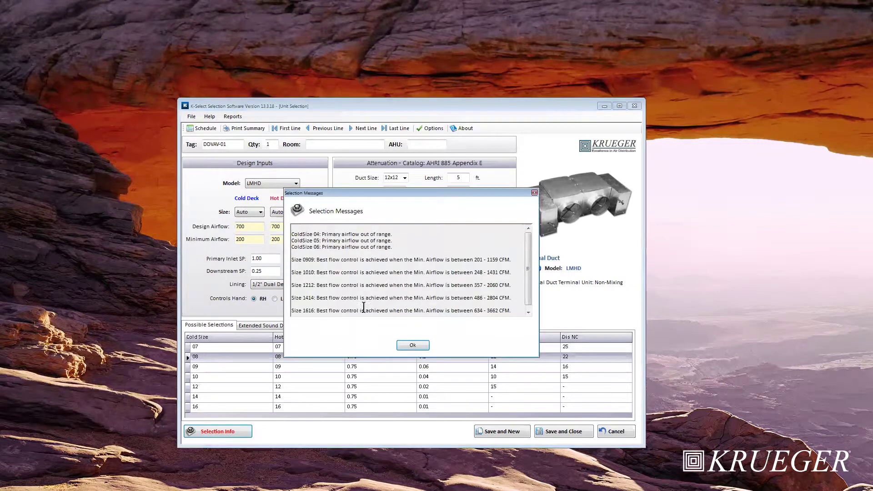
left_click_drag(291, 234, 402, 246)
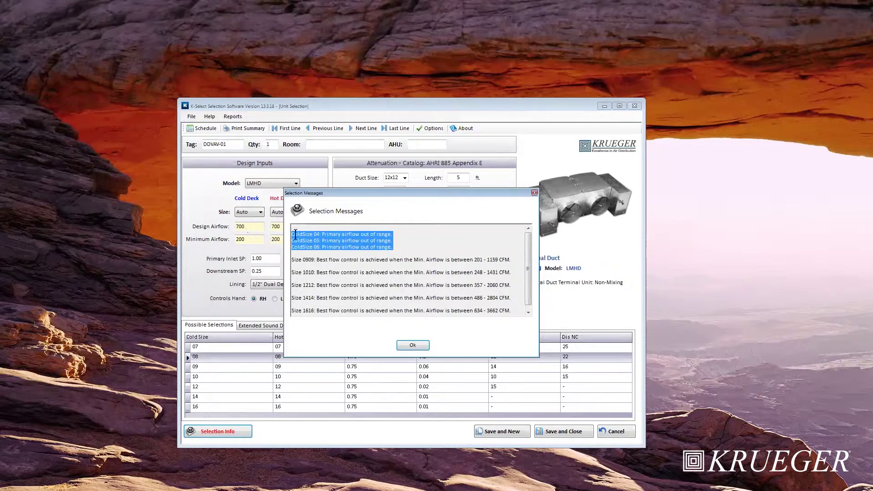
left_click(458, 247)
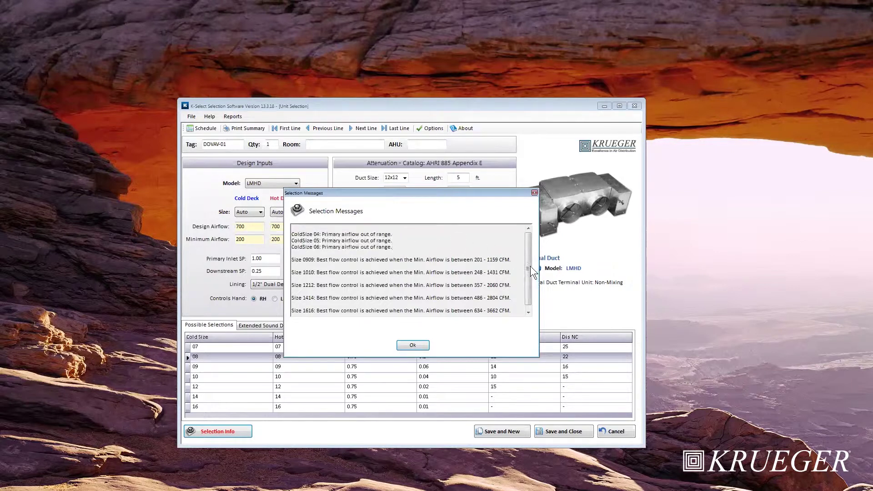
left_click_drag(527, 260, 529, 282)
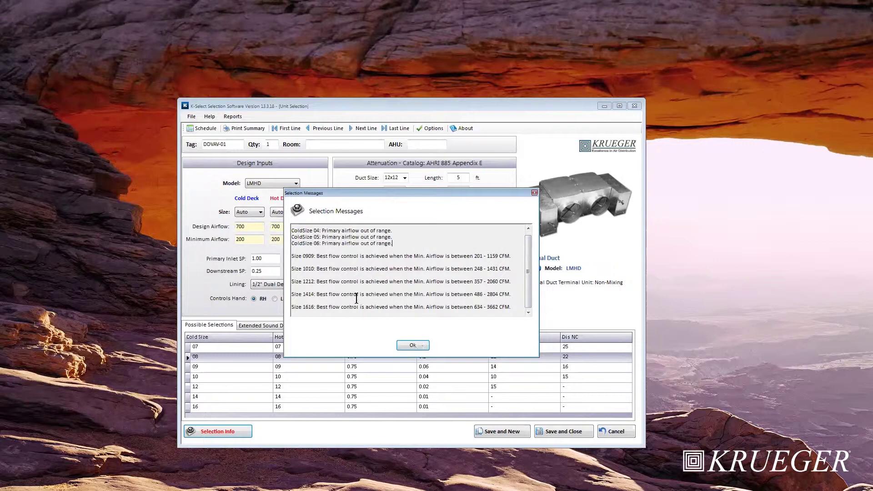
left_click_drag(291, 256, 513, 308)
left_click(426, 348)
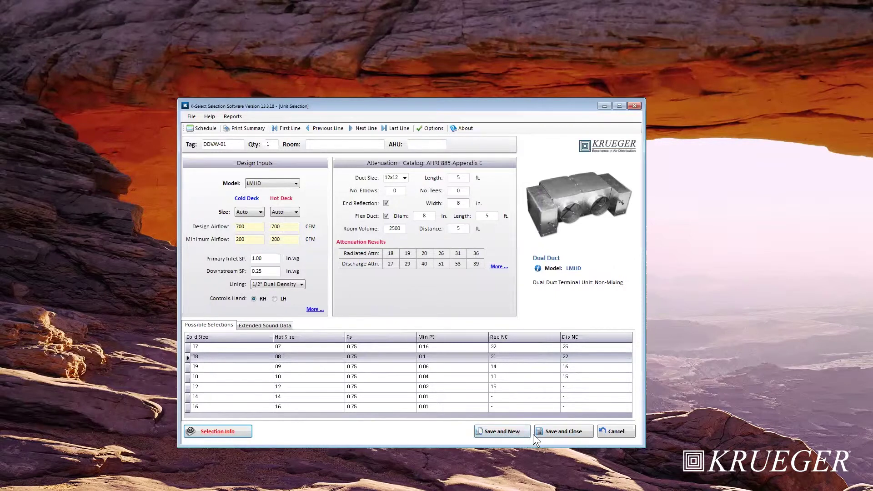
Save the selected box, start a new dual duct box and set its model to LMHDT.
left_click(499, 432)
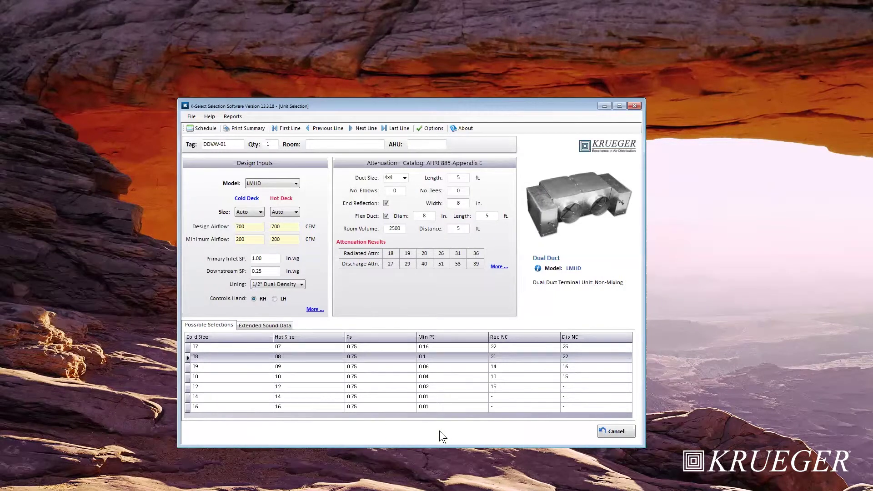
left_click(263, 184)
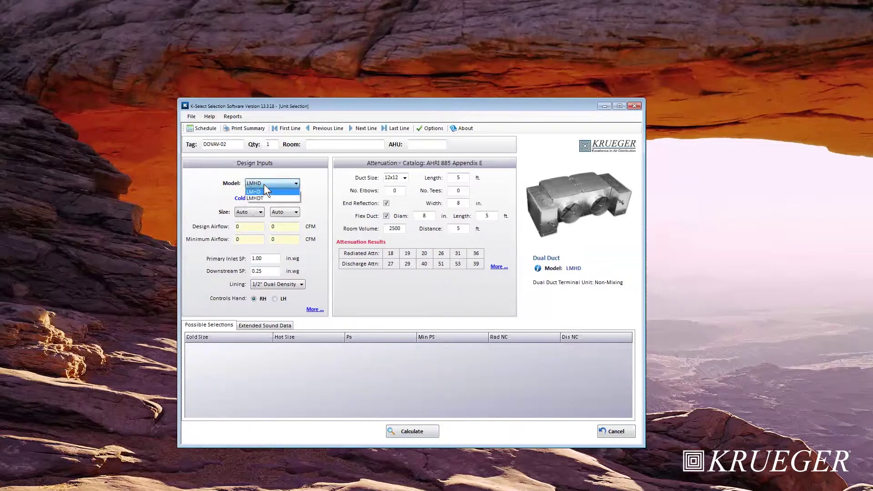
left_click(270, 198)
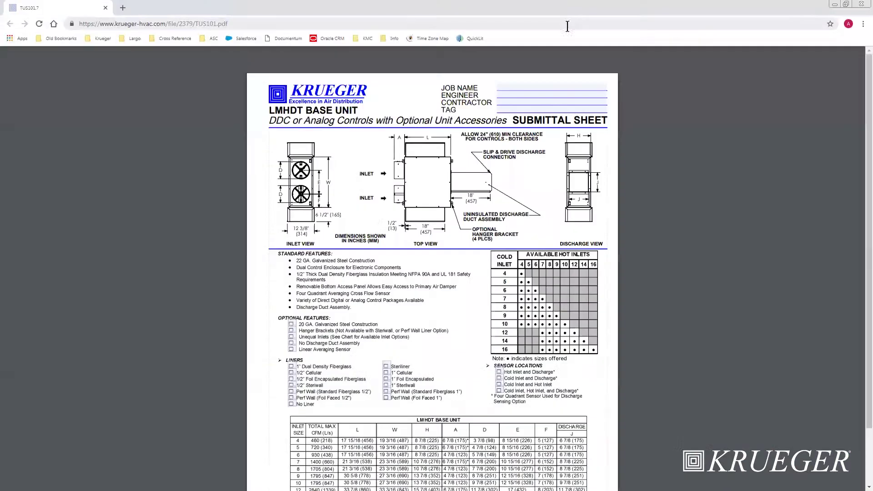
Set the LMHDT box's cold deck size to 08, keeping the hot deck size on Auto.
key("ctrl+plus")
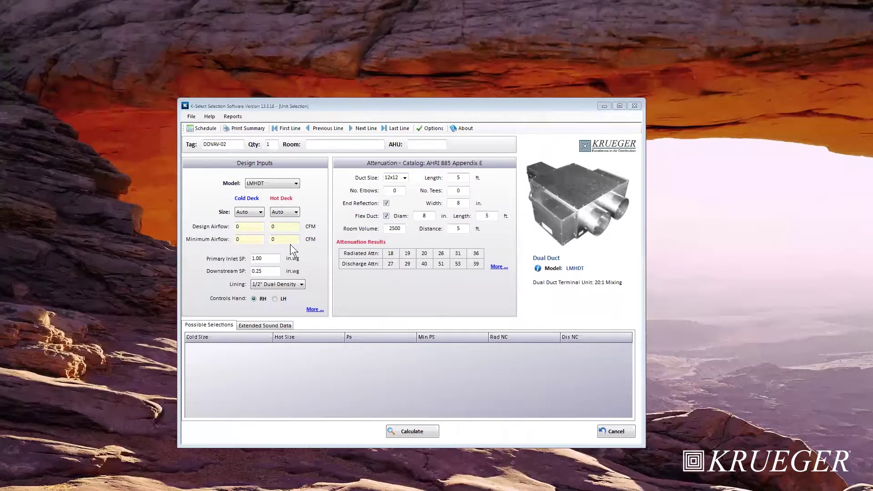
left_click(248, 213)
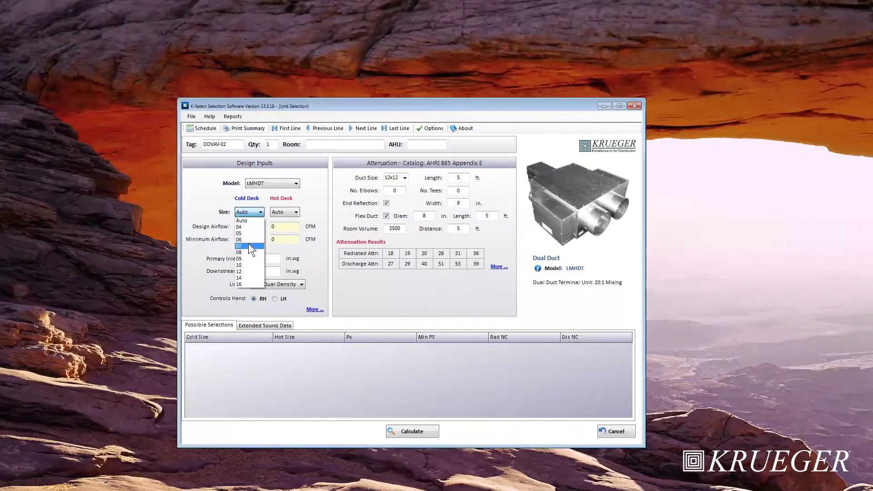
left_click(249, 252)
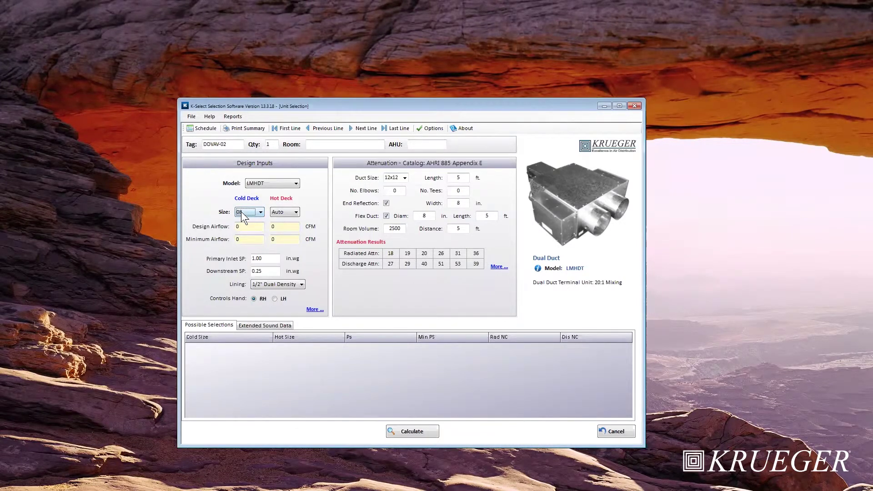
left_click(289, 215)
left_click(314, 210)
Enter design airflows of 900 CFM for the cold deck and 500 CFM for the hot deck, and calculate the selections.
key("Tab")
type("900")
key("Tab")
type("500")
key("Tab")
left_click(408, 430)
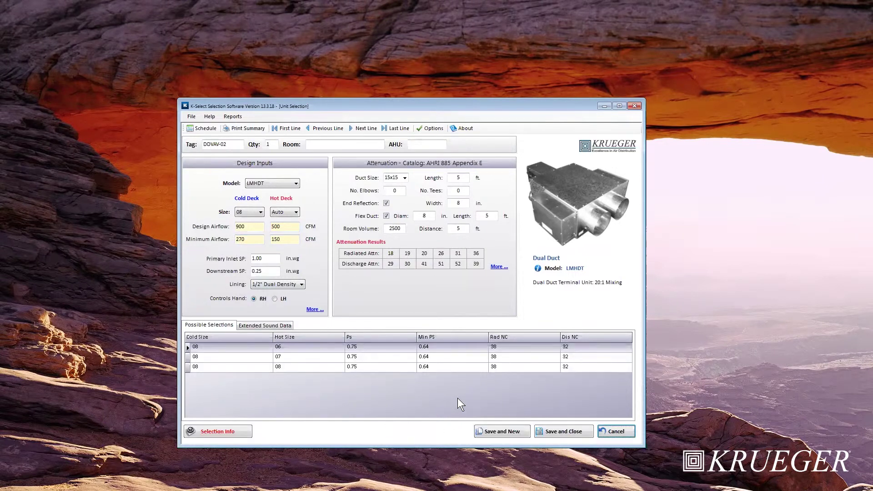
Go through the possible selections, return to the one with hot size 06, and read the selection message about best flow control.
left_click(189, 358)
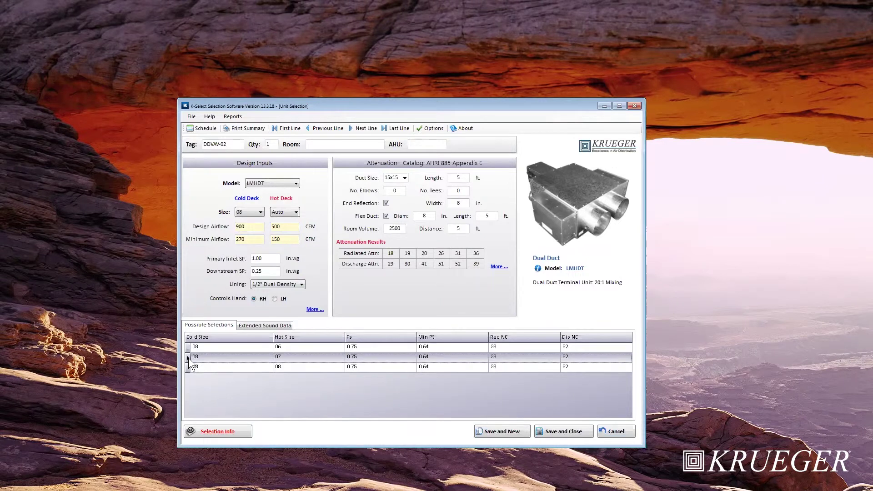
left_click(186, 368)
left_click(189, 347)
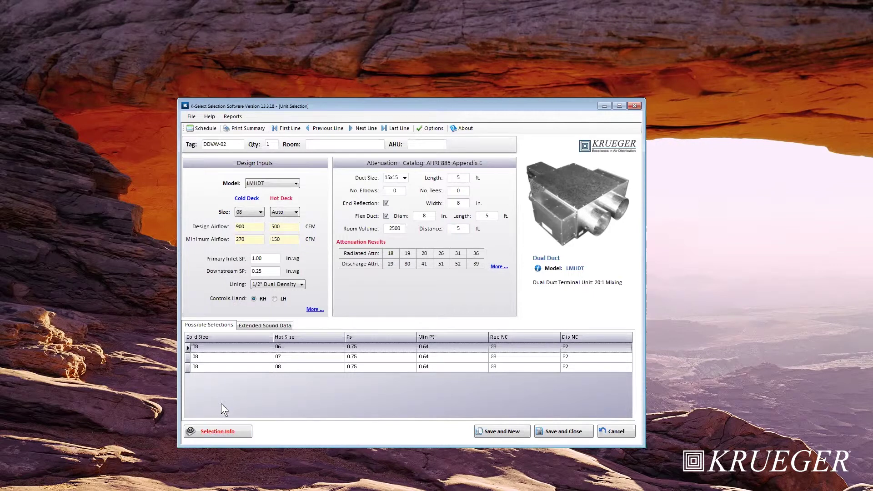
left_click(231, 430)
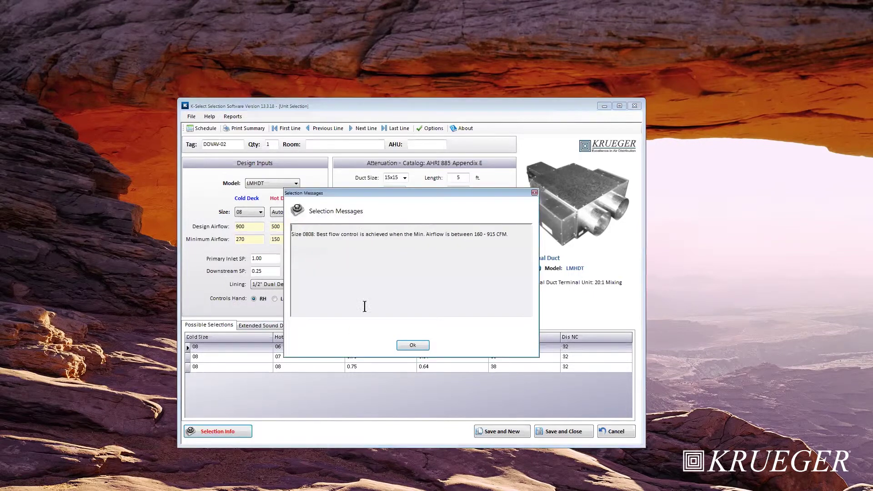
left_click_drag(341, 236, 391, 236)
key("Return")
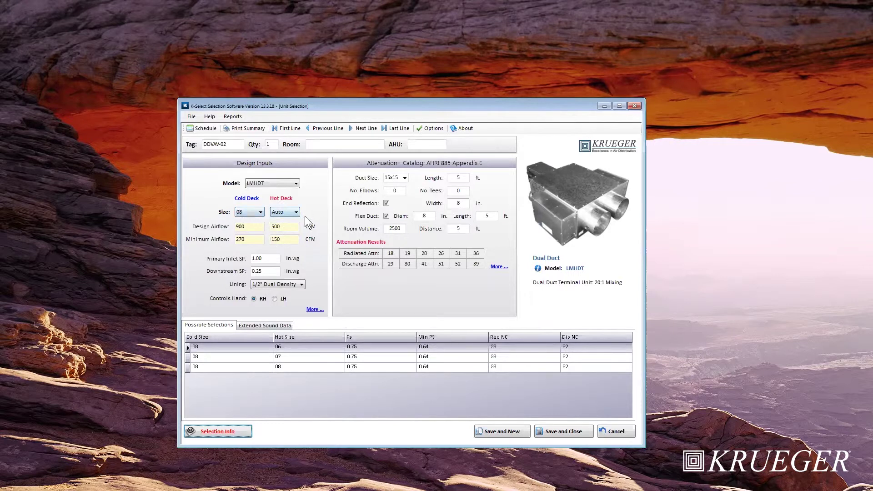
Try to calculate the box with cold deck size 06 and a cold design airflow of 700 CFM, and close the selection messages.
left_click(259, 213)
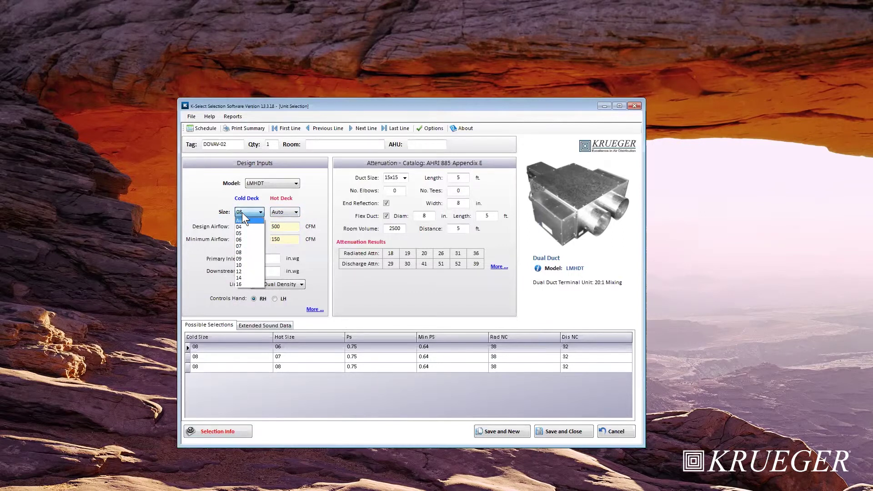
left_click(241, 212)
left_click(248, 212)
left_click(248, 211)
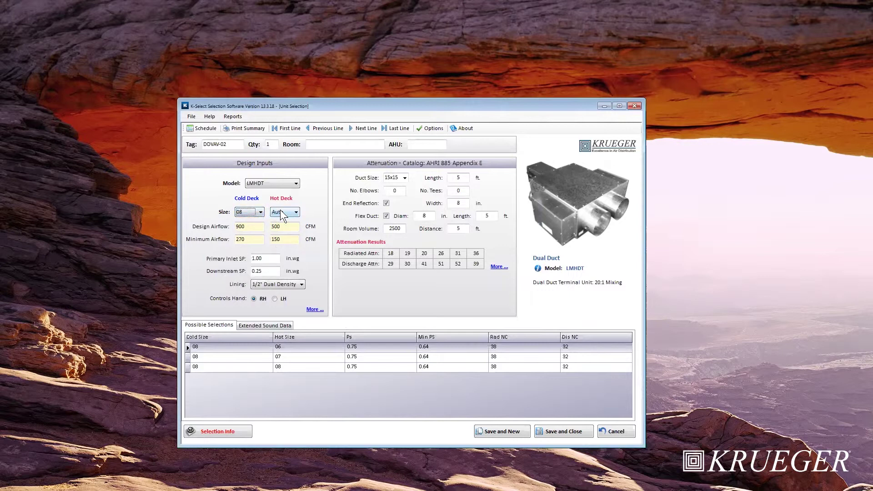
left_click(252, 211)
left_click(243, 241)
double_click(247, 226)
type("700")
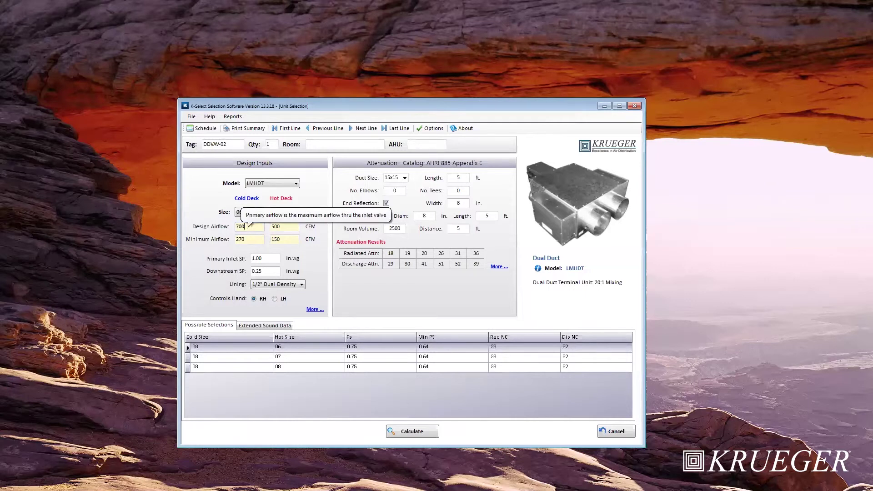
key("Tab")
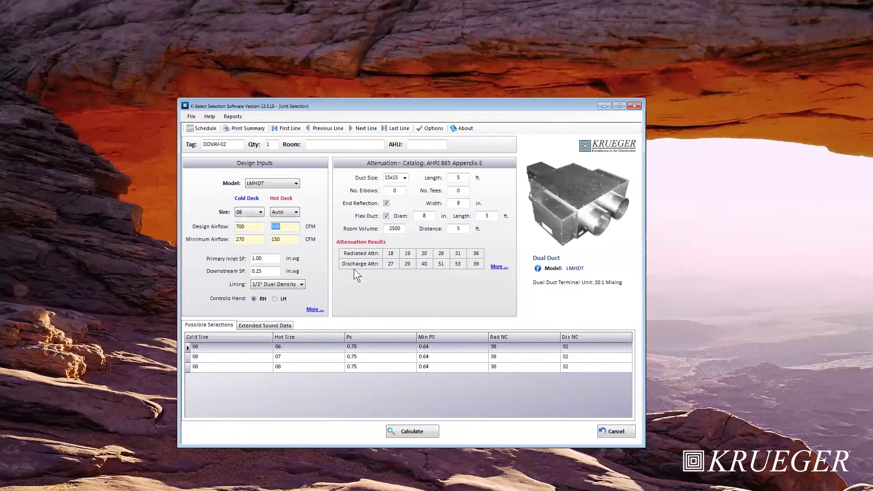
left_click(420, 429)
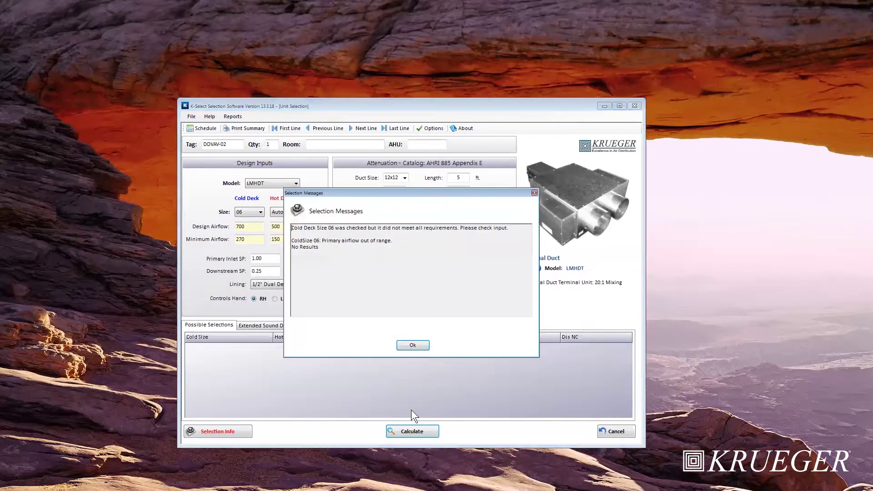
left_click(419, 346)
Set the cold deck design airflow to 500 CFM, recalculate, and check the extended sound data before returning to the possible selections.
double_click(257, 227)
type("500")
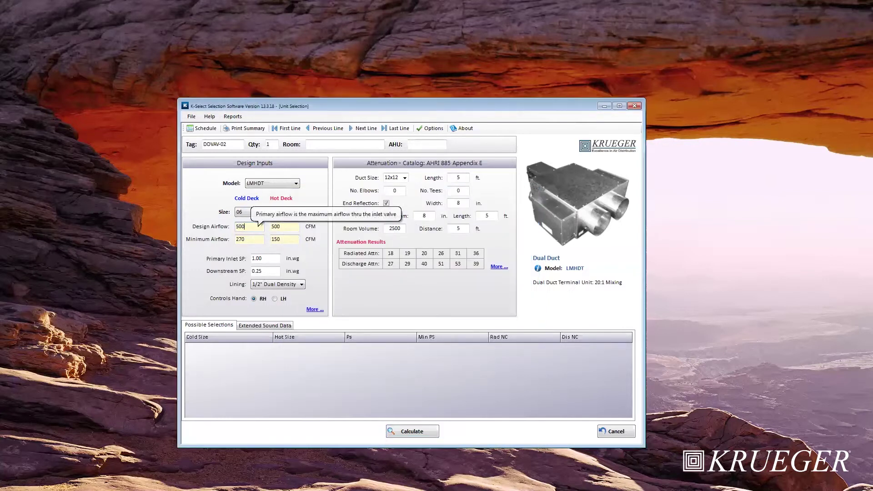
left_click(411, 431)
left_click(255, 325)
left_click(217, 326)
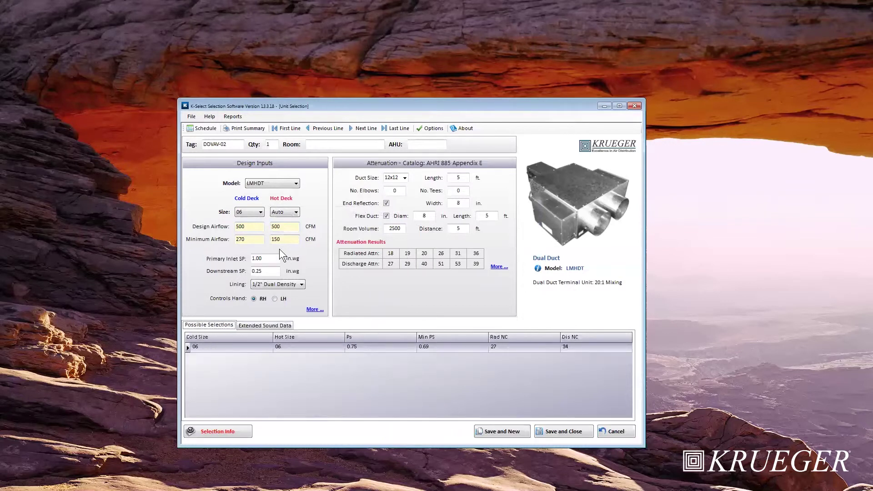
Set the cold deck size to 08 and its design airflow to 750 CFM, and recalculate the selections.
left_click(249, 211)
left_click(248, 226)
double_click(249, 227)
type("750")
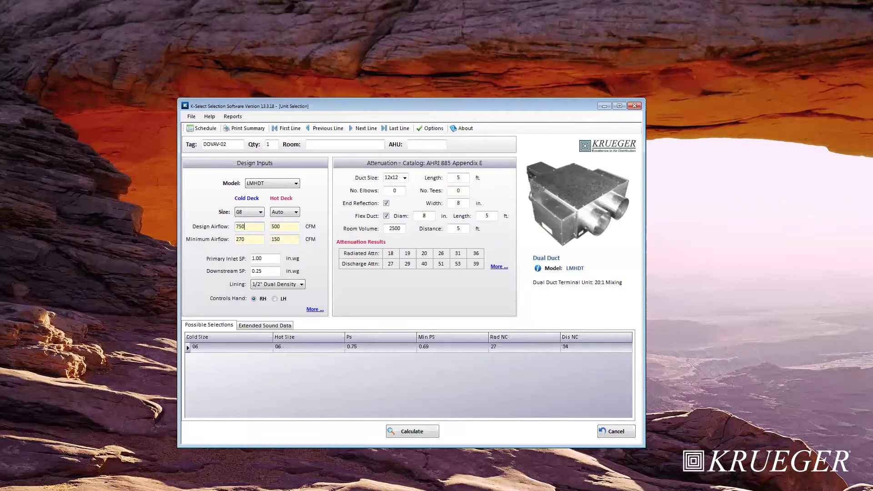
left_click(414, 434)
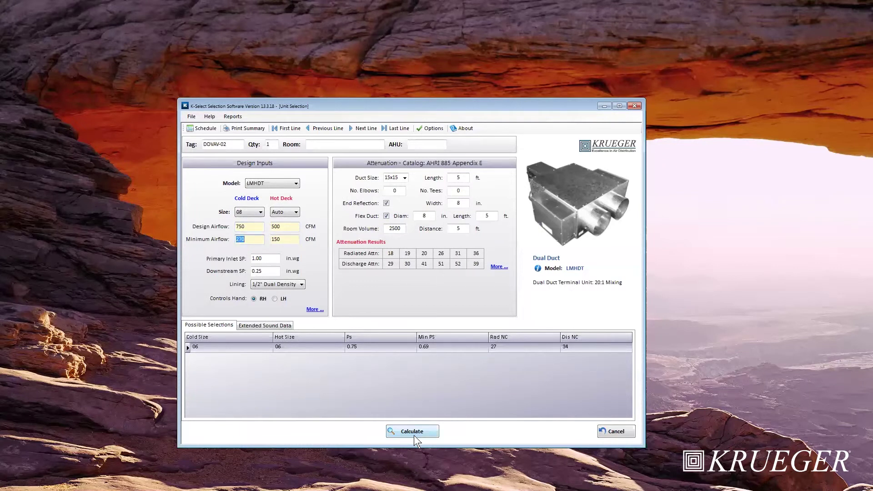